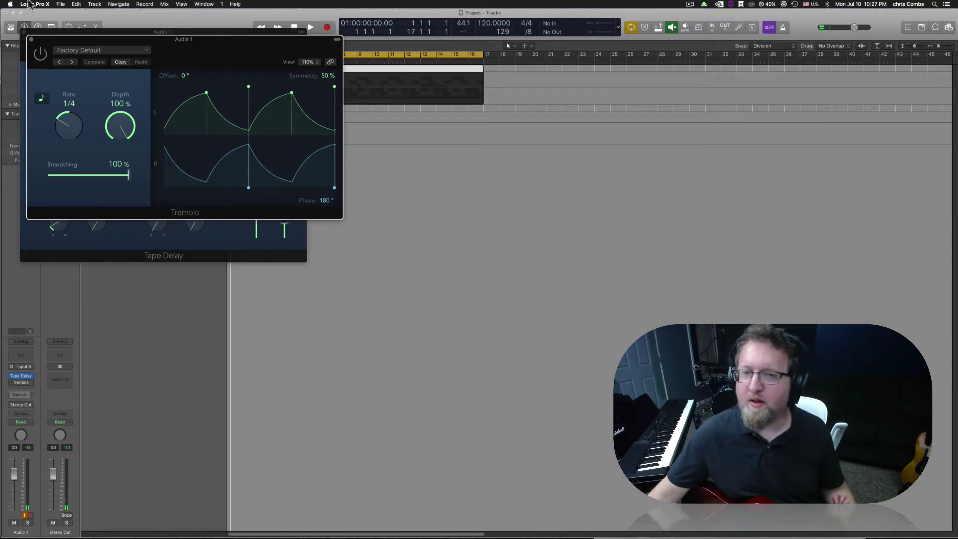
Set the Tape Delay on Audio 1 to 0% dry and 100% wet, with tempo sync off and a 0 ms delay time.
left_click(29, 40)
left_click_drag(80, 32, 294, 151)
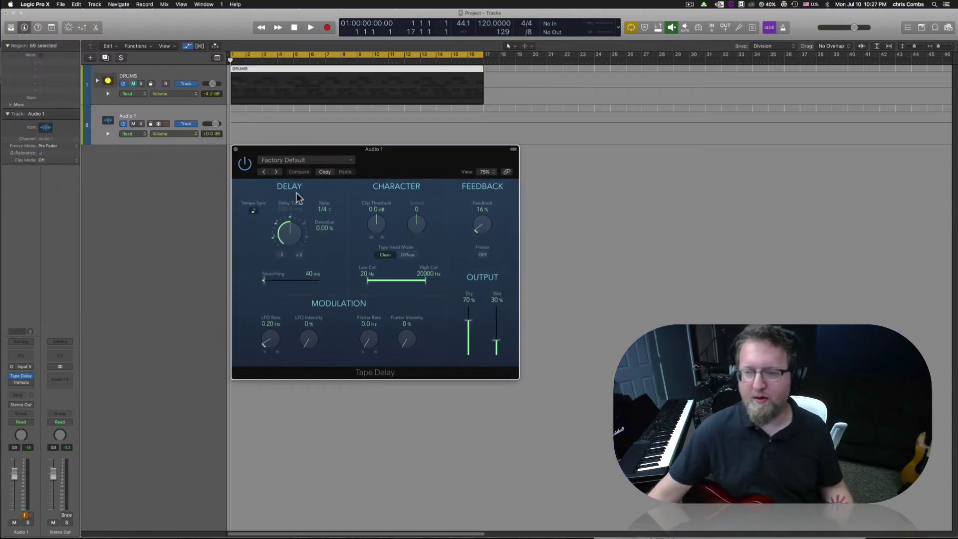
left_click_drag(472, 324, 473, 408)
left_click_drag(495, 335, 488, 274)
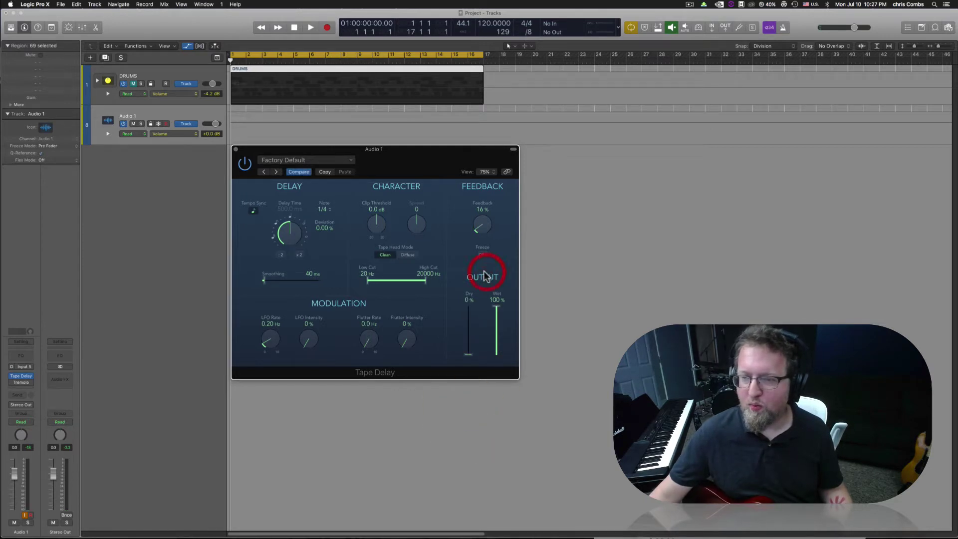
left_click(254, 215)
left_click_drag(289, 229, 270, 319)
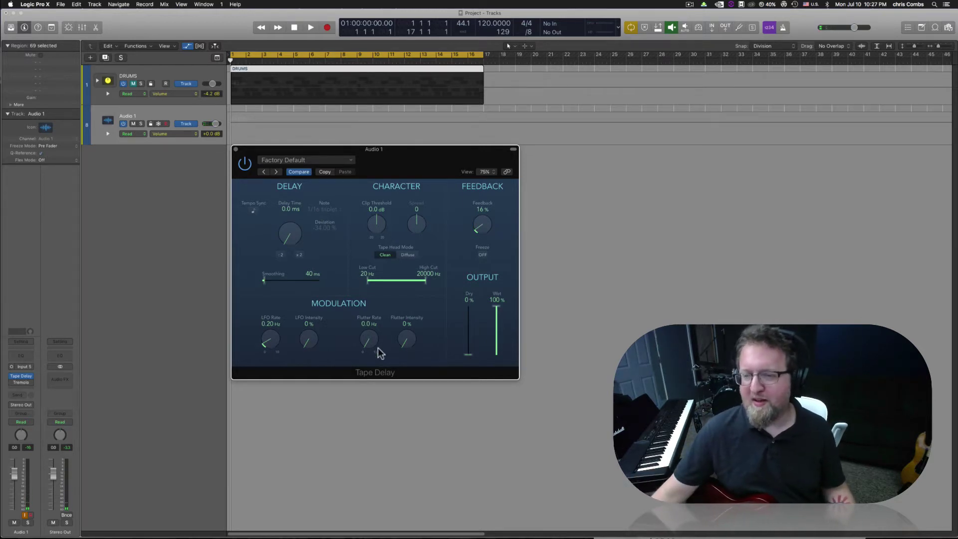
Set the Tape Delay modulation to LFO rate 0.24 Hz, LFO intensity 4%, flutter rate 2.0 Hz and flutter intensity 74%.
left_click_drag(405, 340, 423, 278)
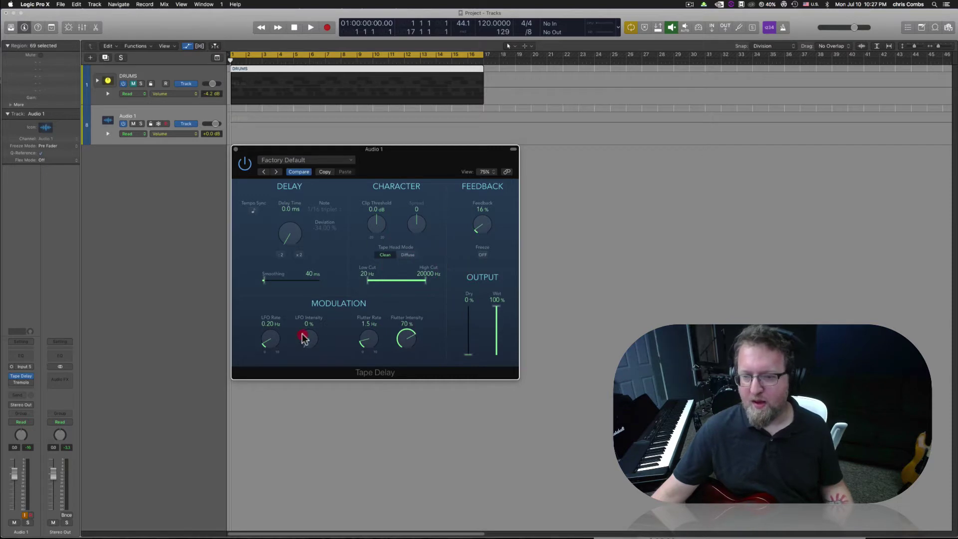
left_click_drag(305, 333, 305, 332)
left_click_drag(270, 337, 270, 333)
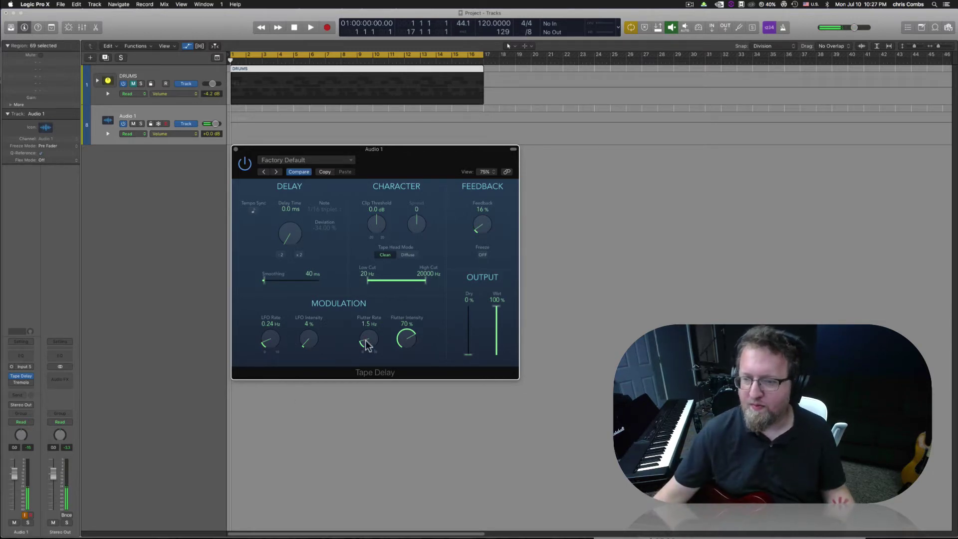
left_click_drag(407, 338, 409, 339)
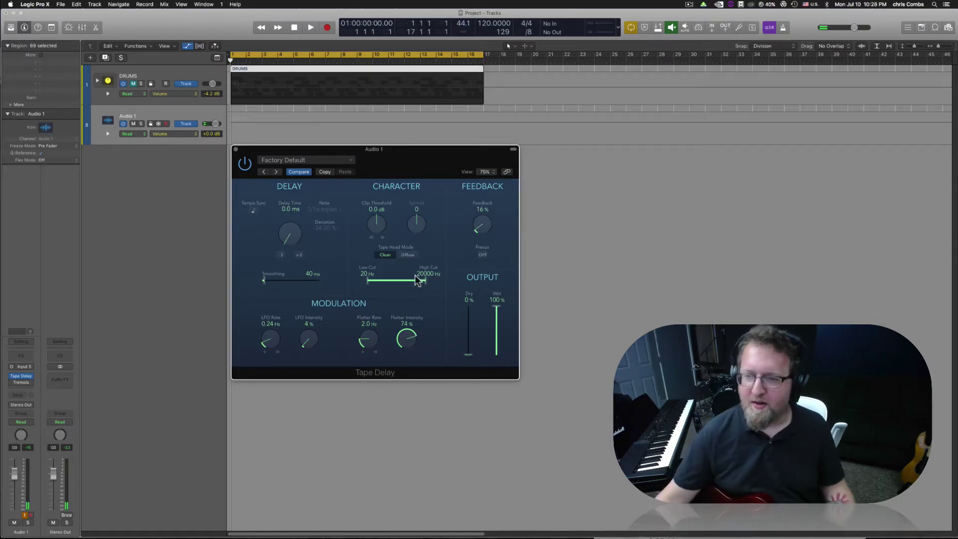
Set the Tape Delay's clip threshold to -16.4 dB and narrow its filter to 820 Hz low cut and 2100 Hz high cut.
left_click_drag(379, 221, 378, 253)
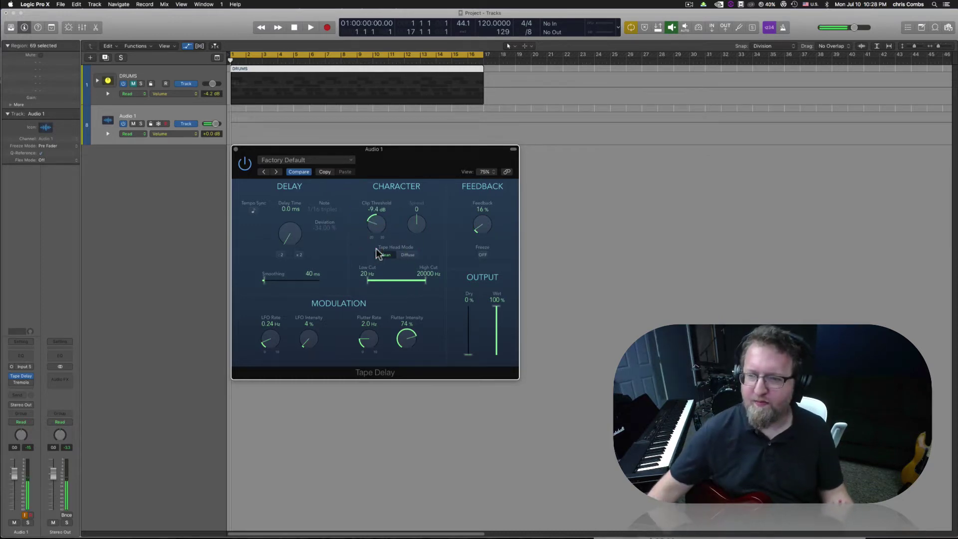
left_click_drag(373, 216, 382, 232)
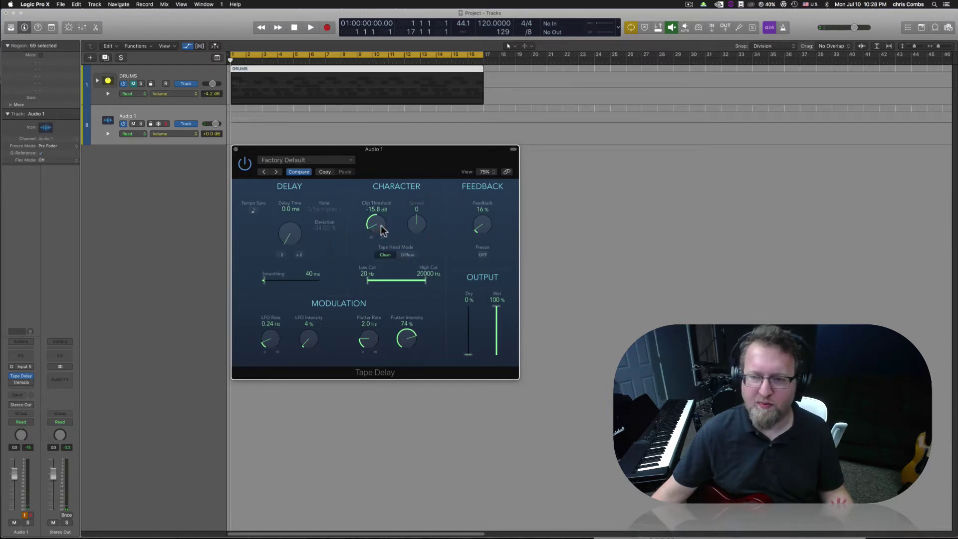
left_click_drag(380, 227, 380, 227)
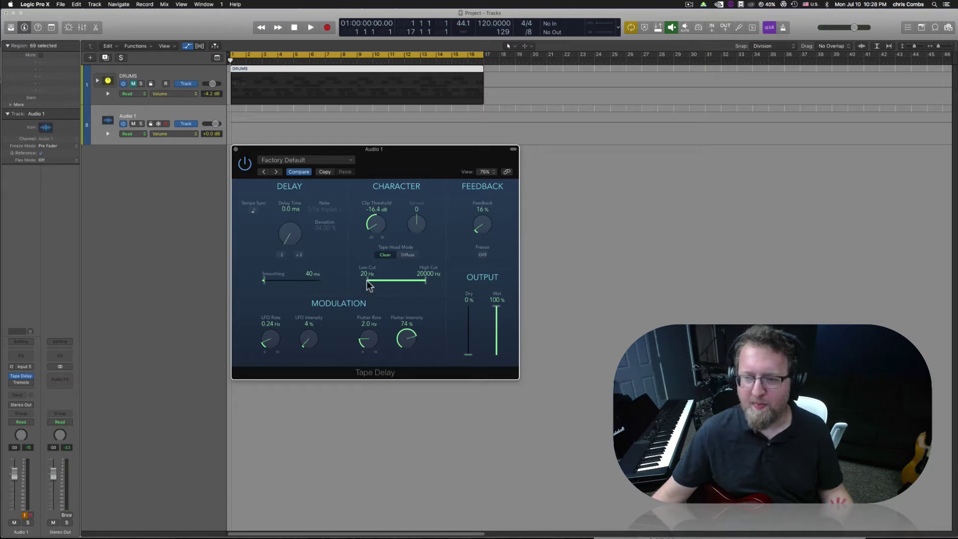
left_click_drag(372, 284, 406, 286)
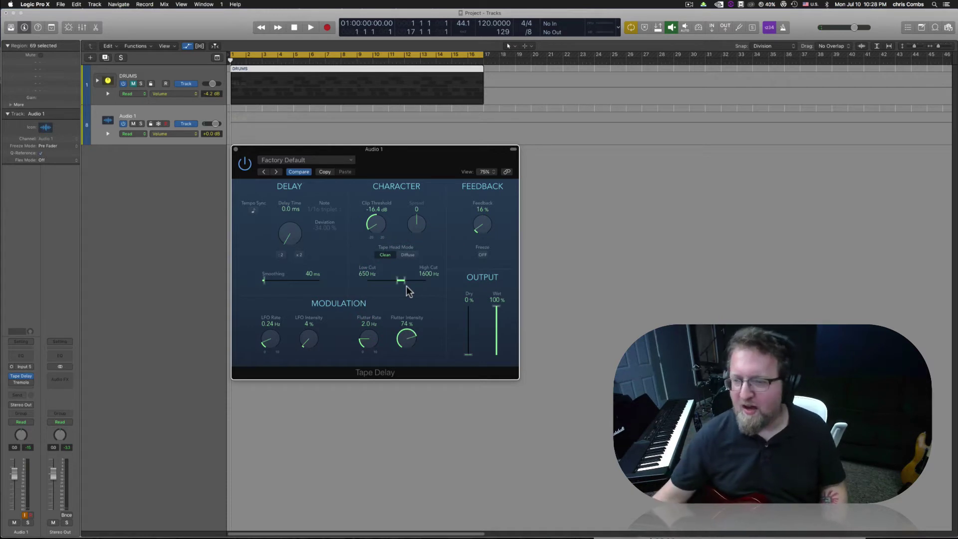
left_click_drag(402, 283, 421, 288)
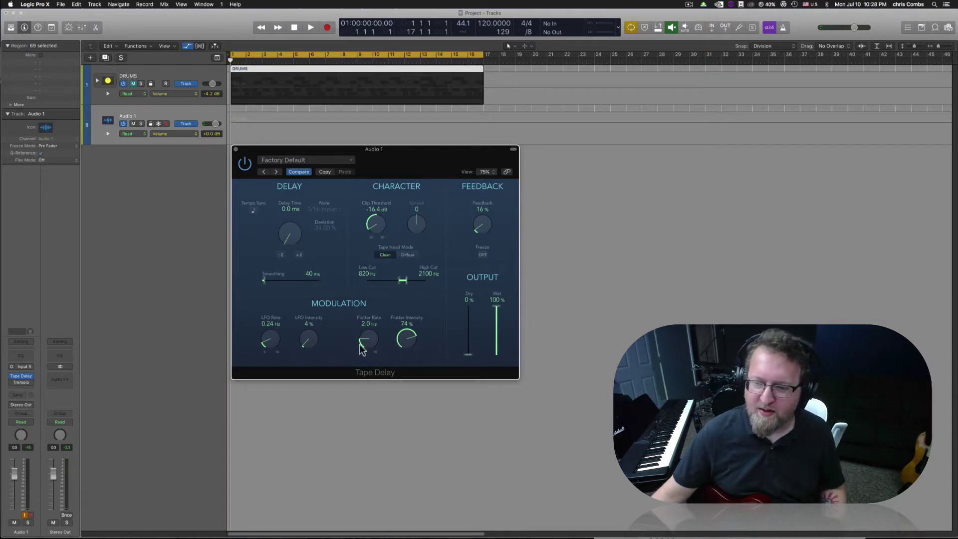
Rework the Tape Delay modulation to an LFO of 0.16 Hz at 76% and flutter of 2.1 Hz at 76%, and save the project.
left_click_drag(404, 339, 364, 381)
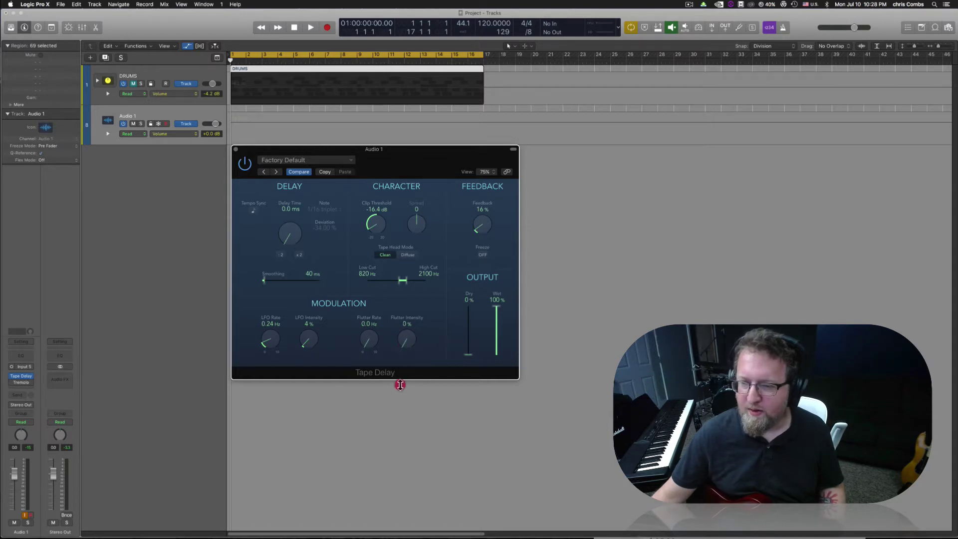
left_click_drag(307, 338, 306, 289)
left_click_drag(270, 339, 284, 278)
left_click_drag(308, 338, 268, 378)
left_click_drag(298, 344, 297, 378)
left_click_drag(270, 339, 288, 307)
left_click_drag(305, 340, 327, 297)
left_click_drag(273, 341, 274, 406)
left_click_drag(317, 351, 268, 351)
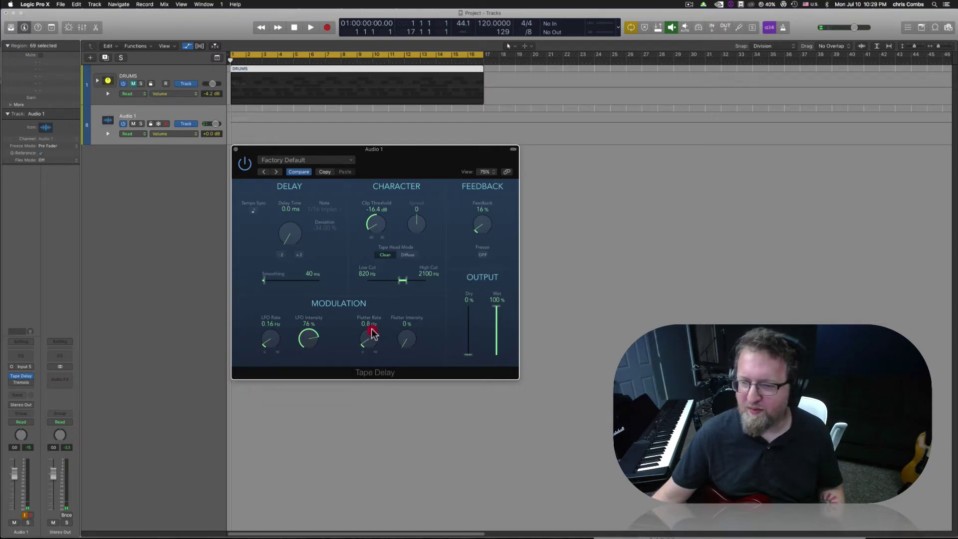
left_click_drag(406, 340, 429, 253)
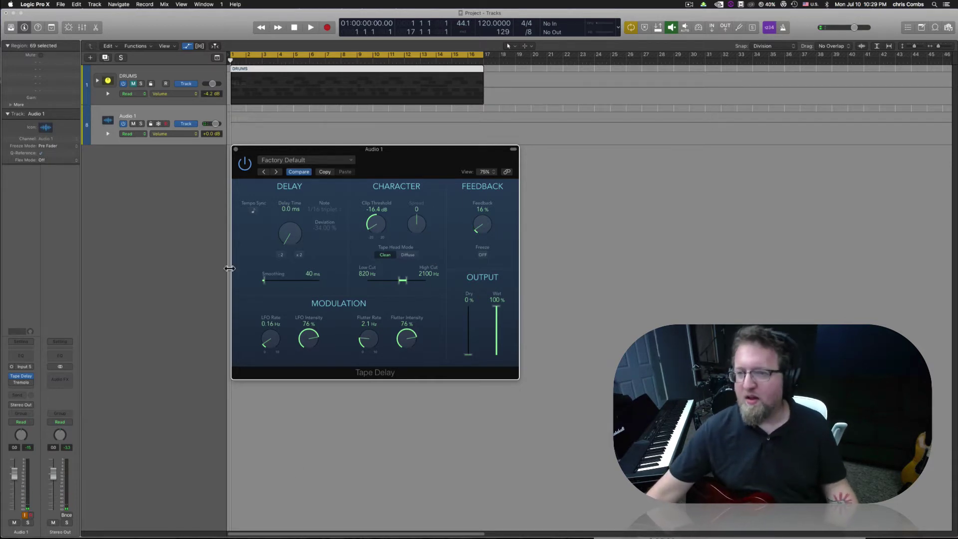
key("super+s")
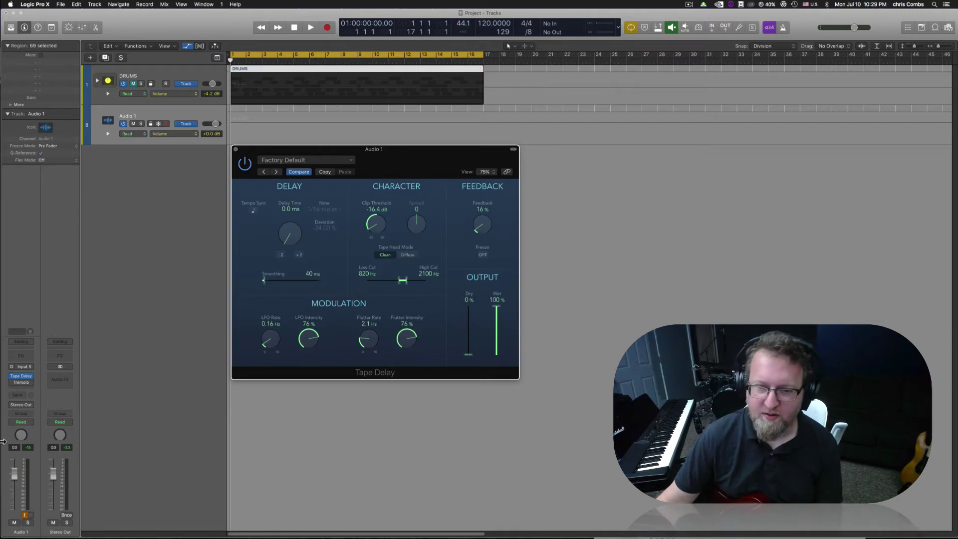
Open the Tremolo plug-in on Audio 1 and set its phase to 0° and its depth to 9%.
left_click(21, 382)
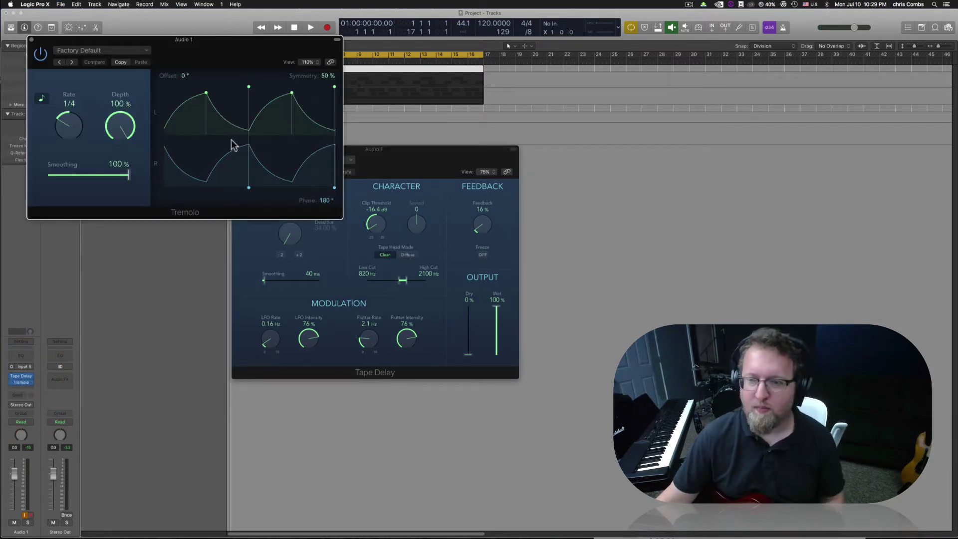
left_click_drag(319, 217, 303, 299)
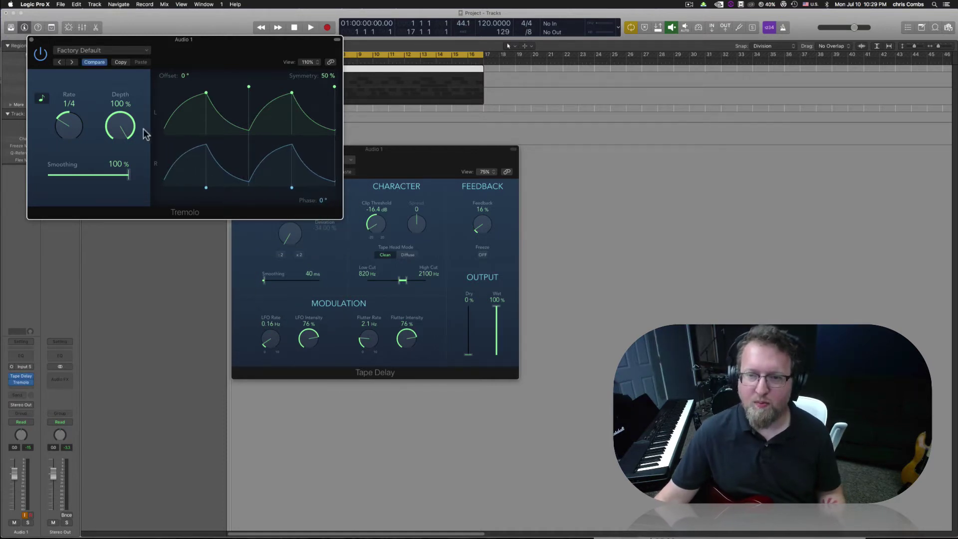
left_click_drag(107, 127, 129, 220)
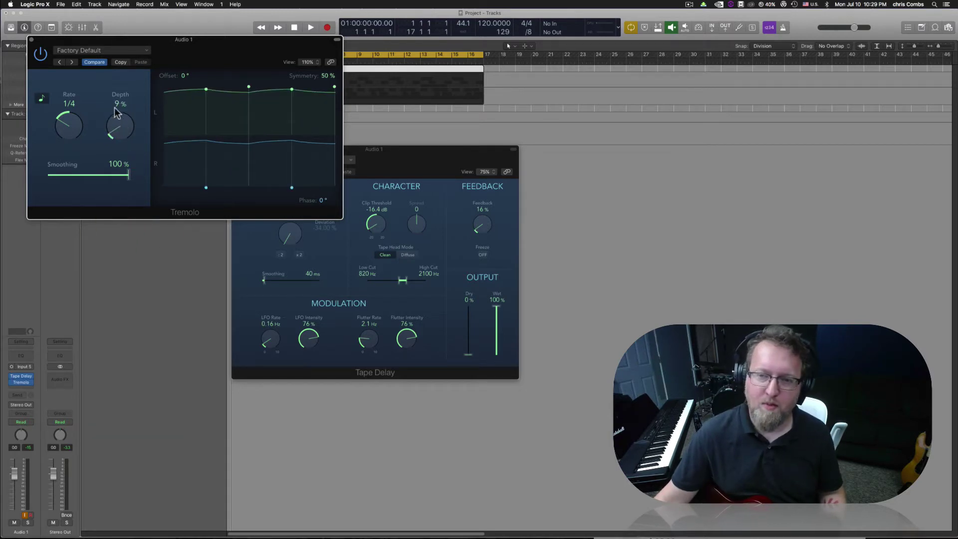
Try the Tremolo rate with tempo sync off and on, leaving it synced at 1/4d.
left_click(42, 98)
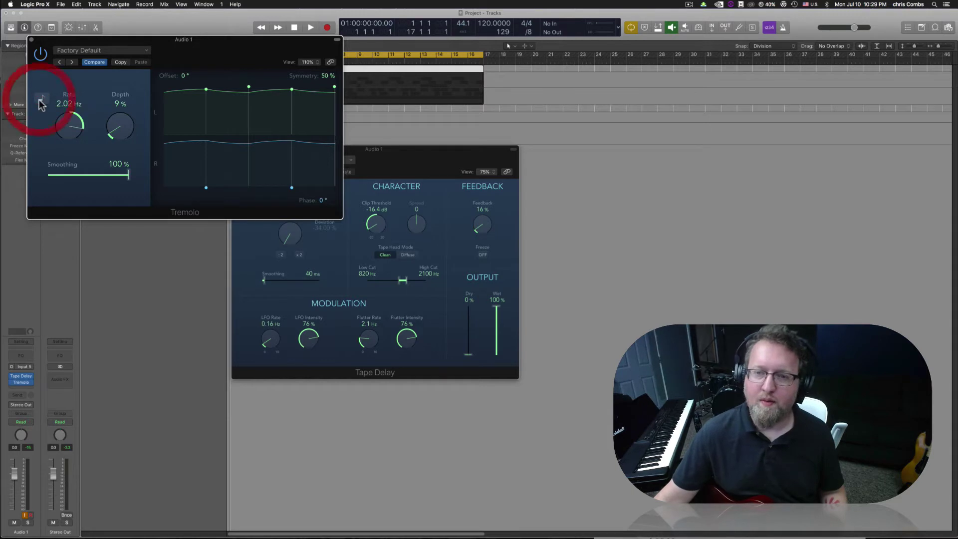
left_click_drag(64, 110, 67, 165)
left_click(42, 98)
mouse_move(57, 119)
left_mouse_down()
mouse_move(60, 136)
mouse_move(58, 122)
left_mouse_up()
left_click(42, 100)
left_click(43, 99)
left_click_drag(63, 125, 64, 129)
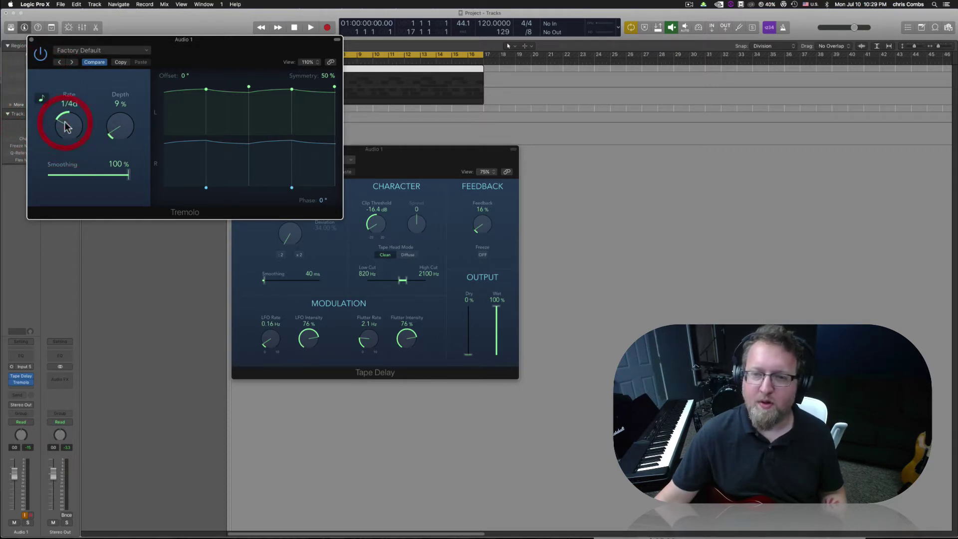
Place the Tremolo window beside the Tape Delay window and save the project.
left_click_drag(167, 48, 656, 155)
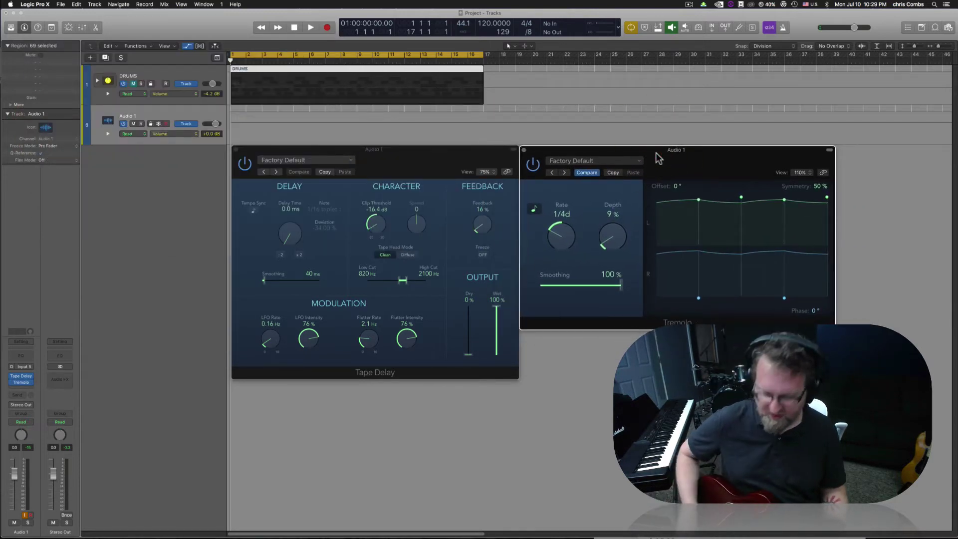
key("super+s")
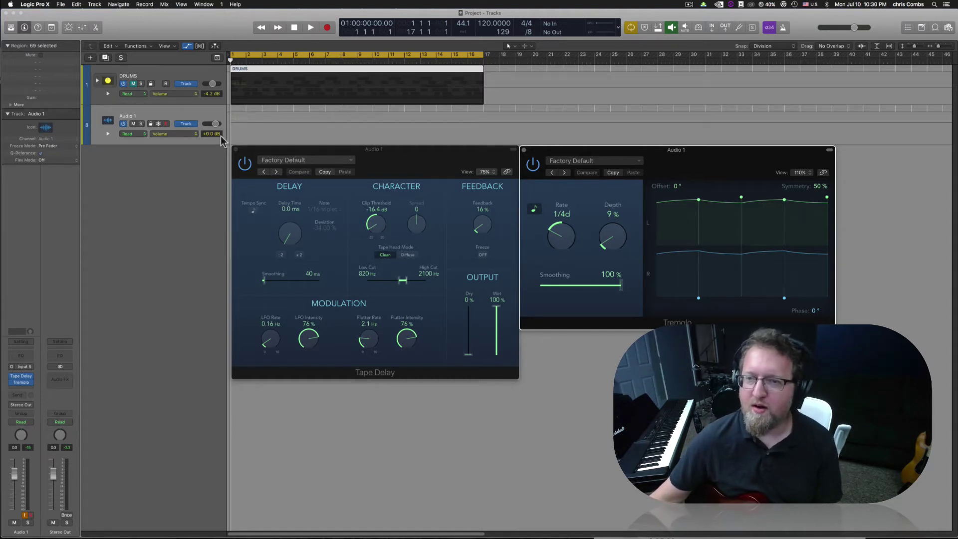
left_click(188, 46)
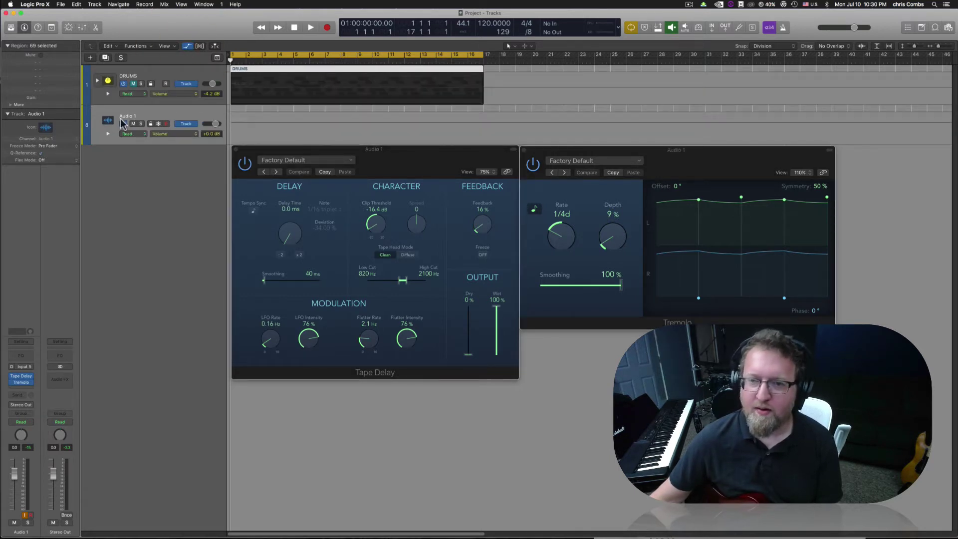
Rename the Audio 1 track to GUITAR WEIRDNESS.
left_click(127, 117)
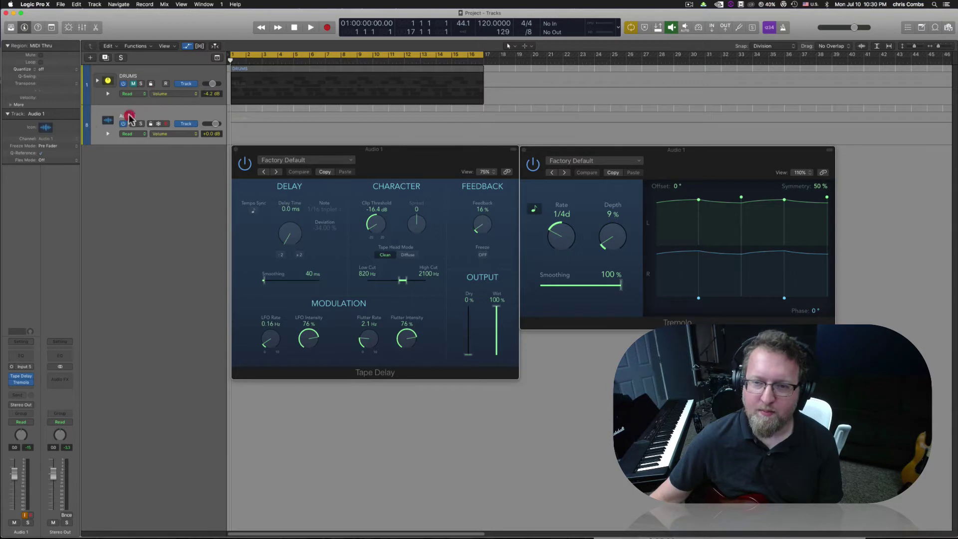
double_click(128, 117)
type("GUITA")
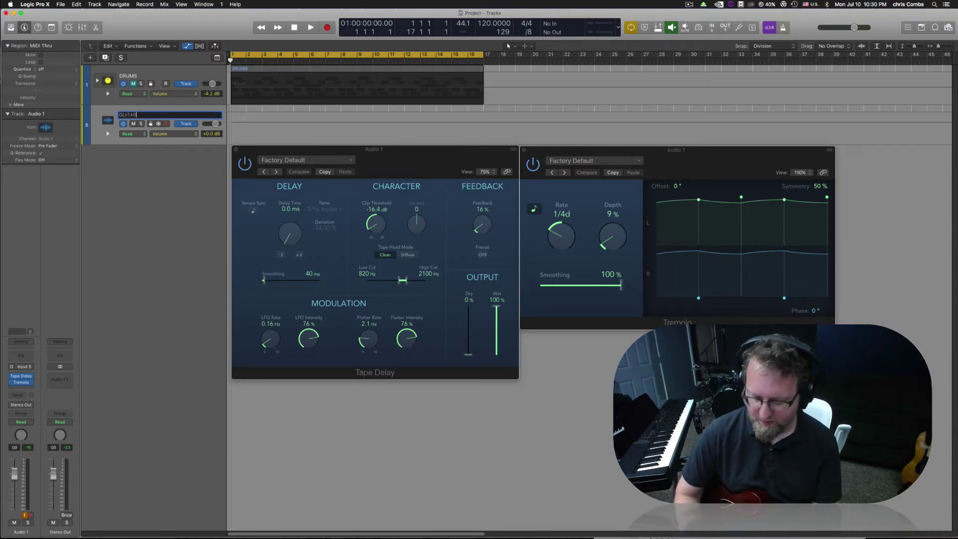
type("R WEIRDNESS")
key("Return")
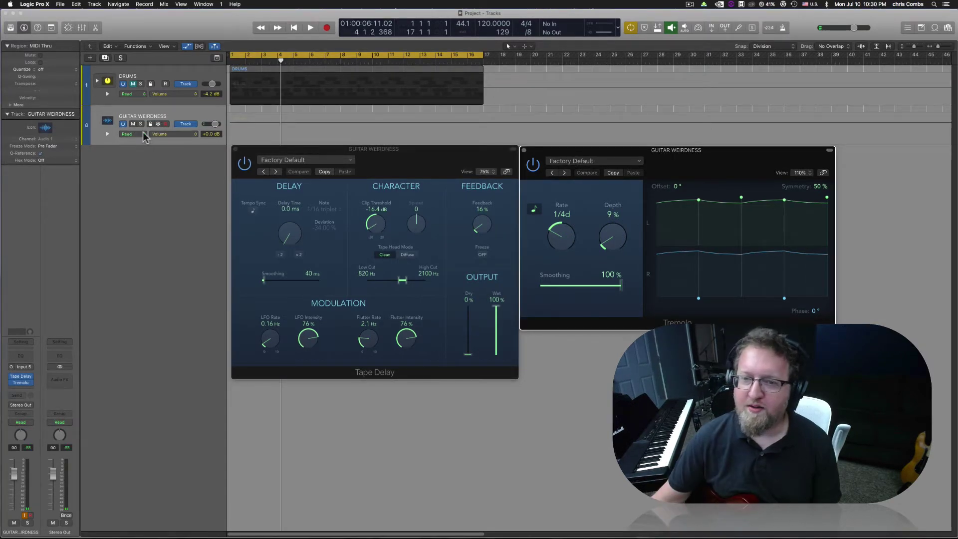
Set the GUITAR WEIRDNESS track's automation mode to Touch and arm the track for recording.
left_click(143, 134)
left_click(133, 142)
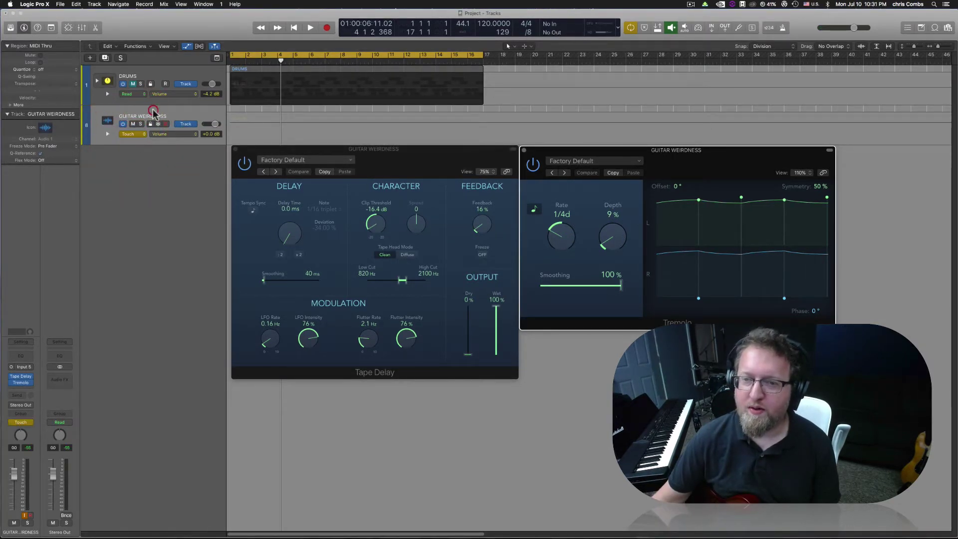
left_click(165, 123)
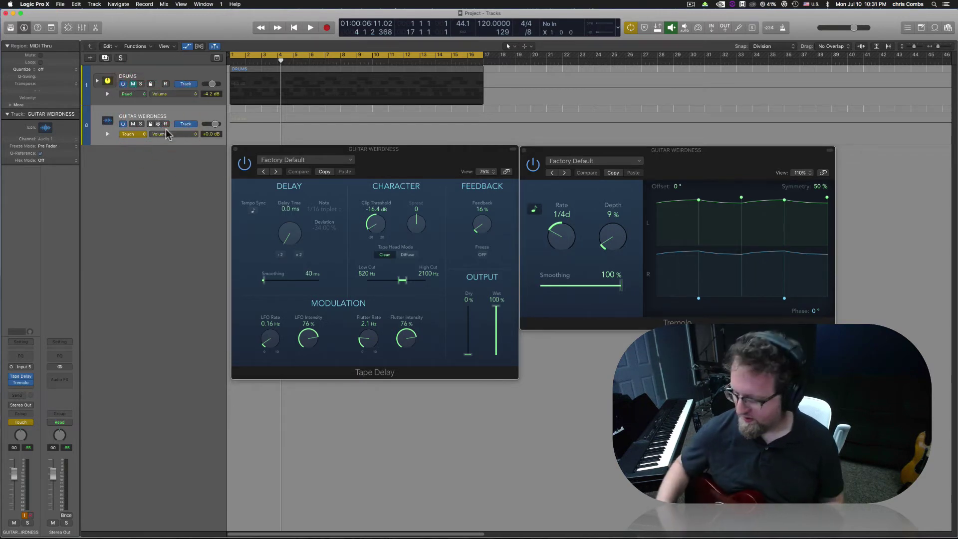
Record a guitar take from the project start while varying the Tremolo rate to write its automation.
key("Return")
key("r")
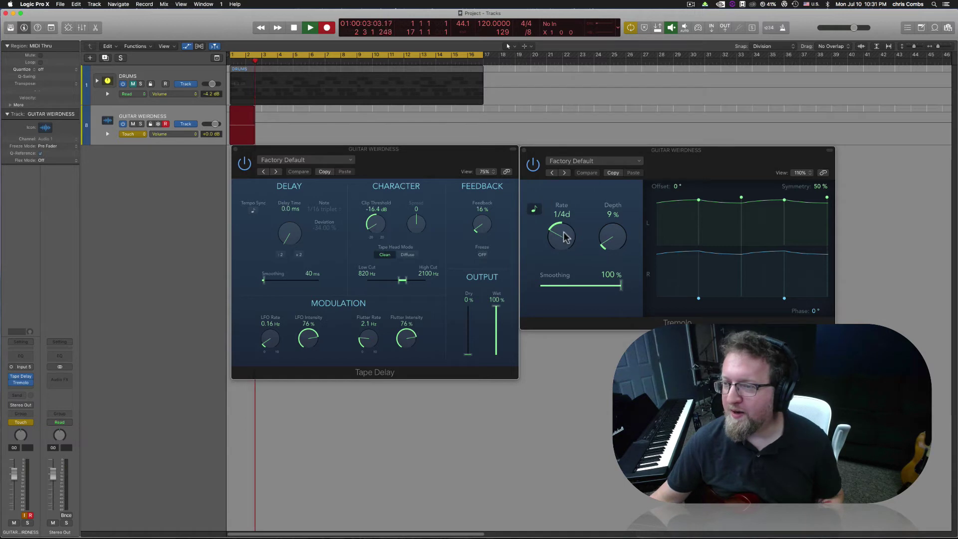
left_click_drag(565, 237, 567, 236)
left_click_drag(565, 234, 582, 214)
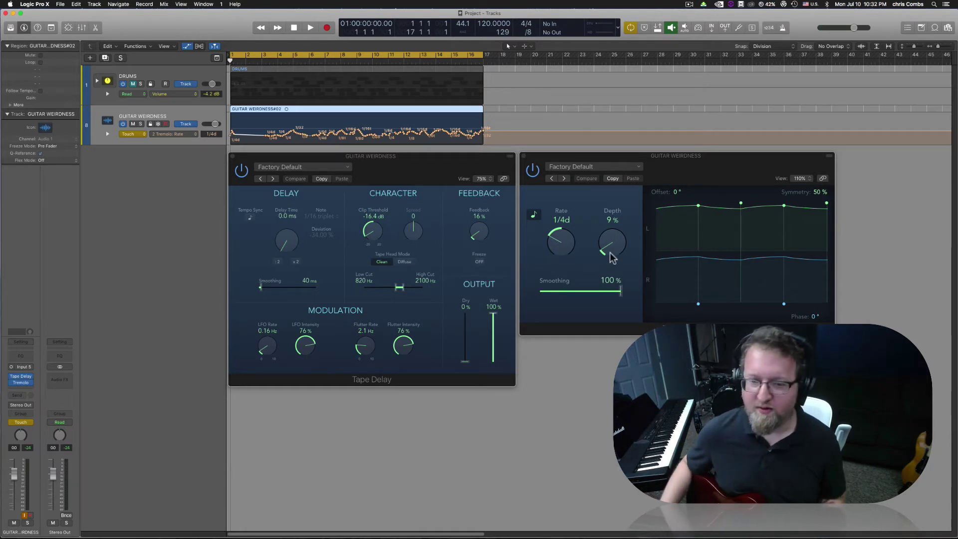
Record a second pass on the guitar track while varying the Tremolo depth to write its automation.
key("space")
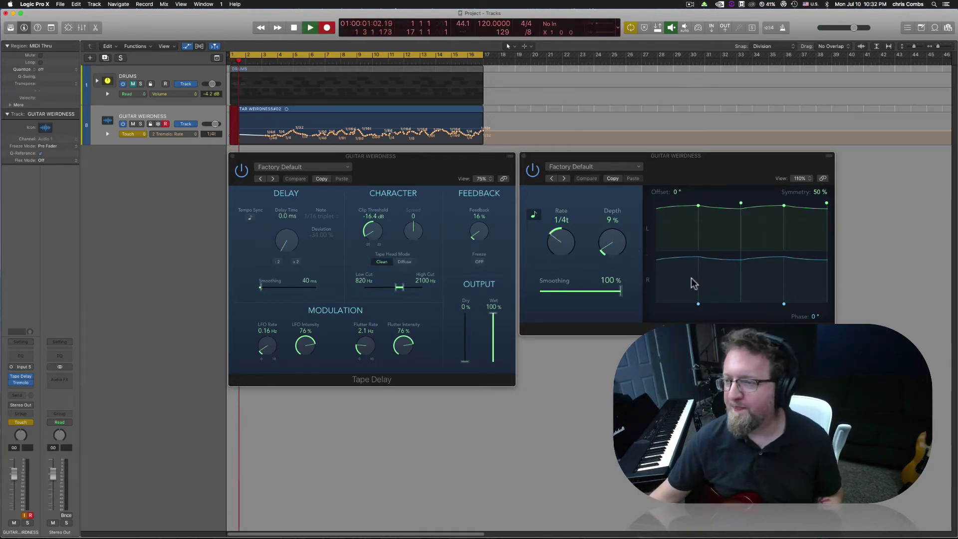
left_click_drag(604, 243, 954, 216)
key("space")
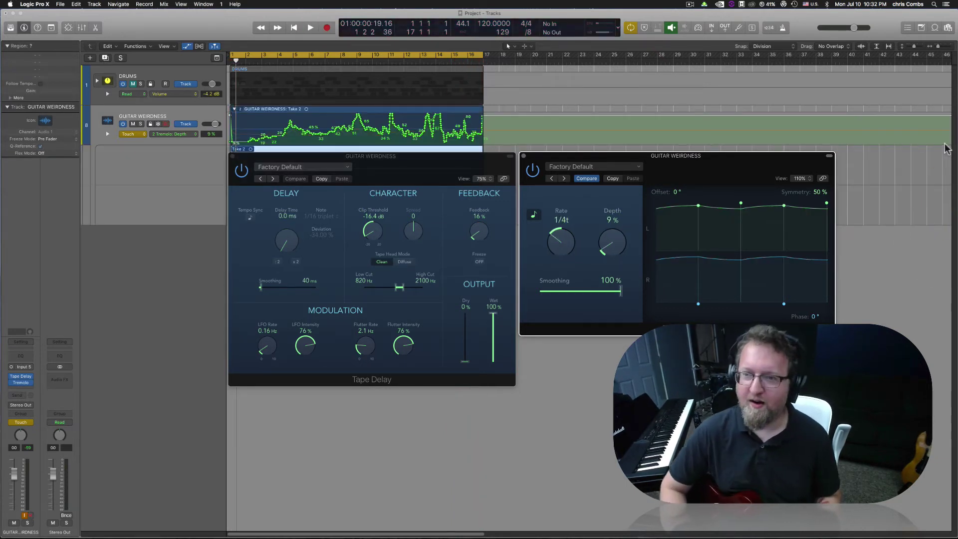
Play back the guitar take with its Tremolo automation and look through the effects available for the track.
key("space")
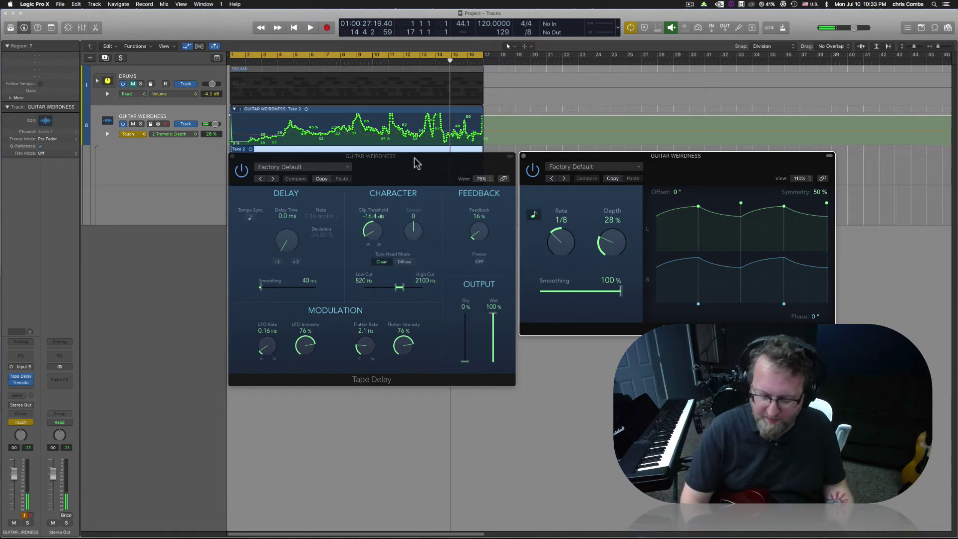
left_click(24, 389)
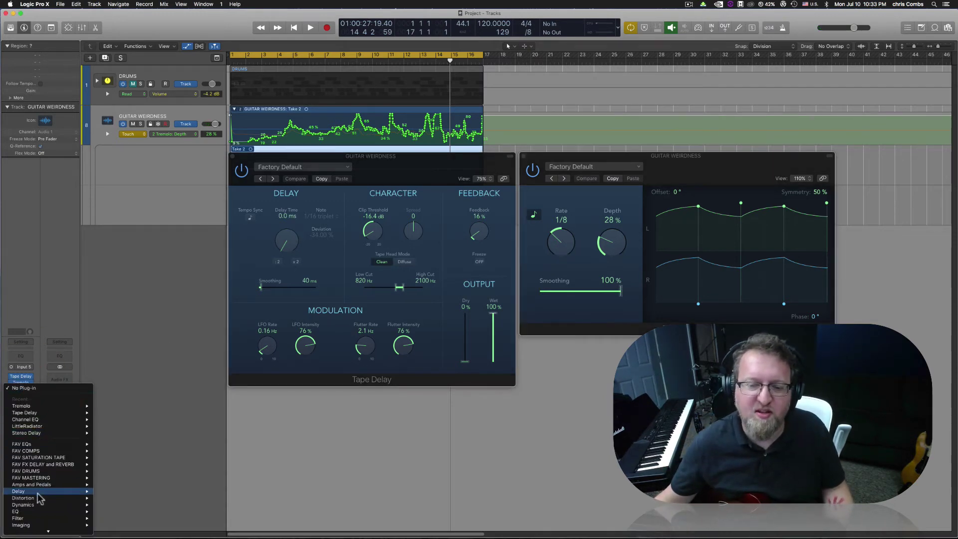
left_click(125, 251)
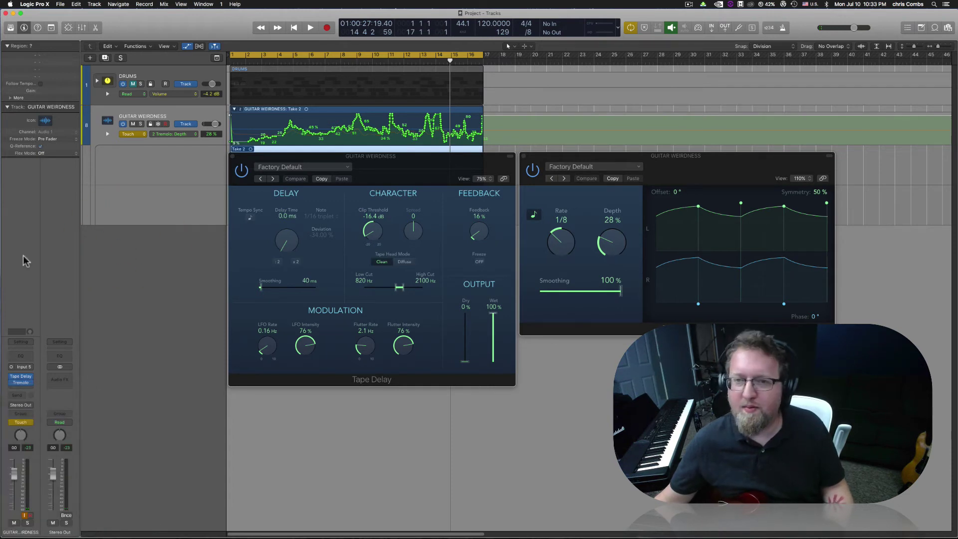
Set the GUITAR WEIRDNESS track's automation mode to Read and hide the automation curves in the track area.
left_click(127, 134)
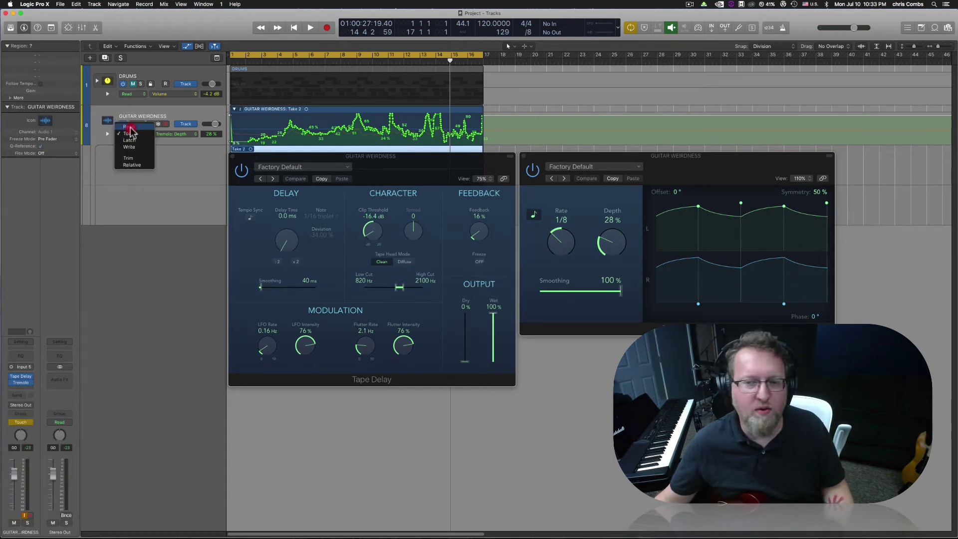
left_click(129, 127)
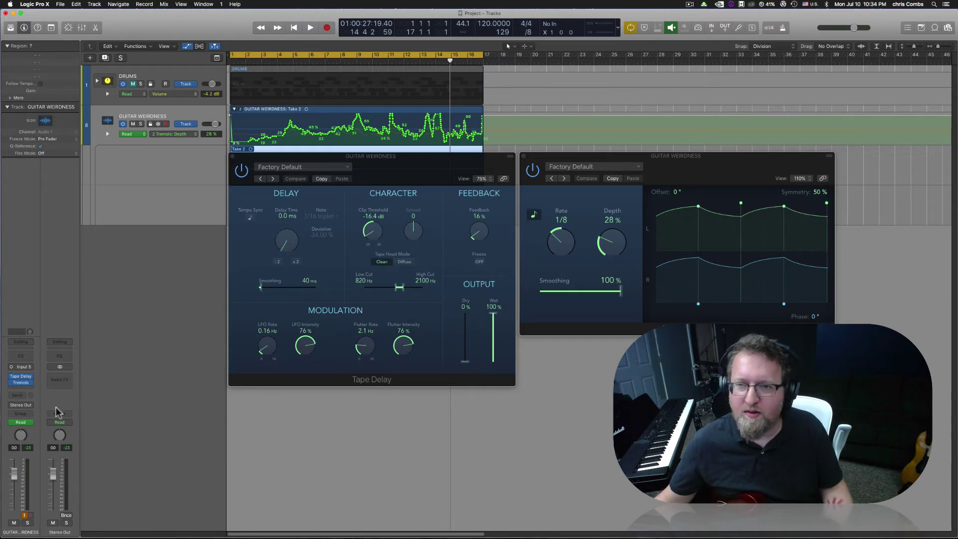
left_click(187, 46)
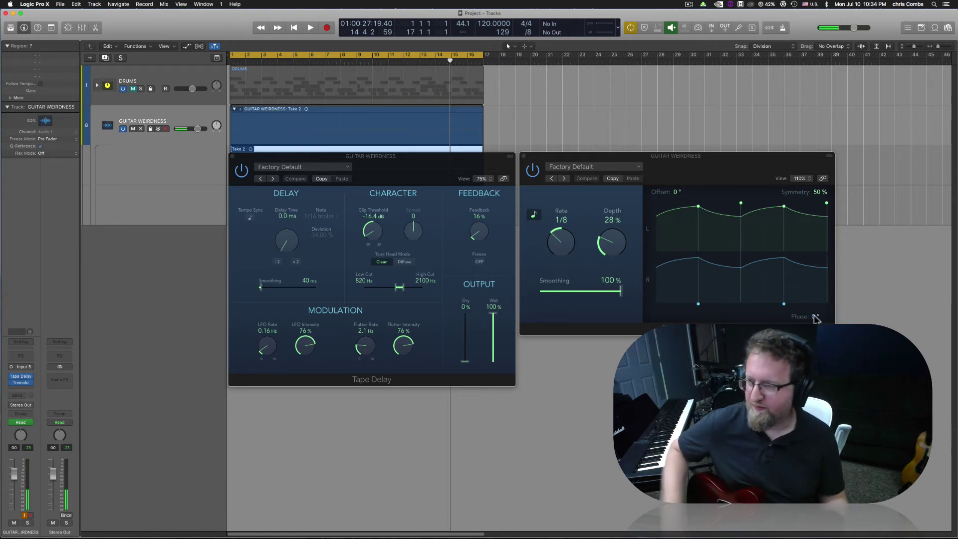
Set the Tremolo phase to 90° to offset the two channels.
left_click_drag(815, 318, 829, 262)
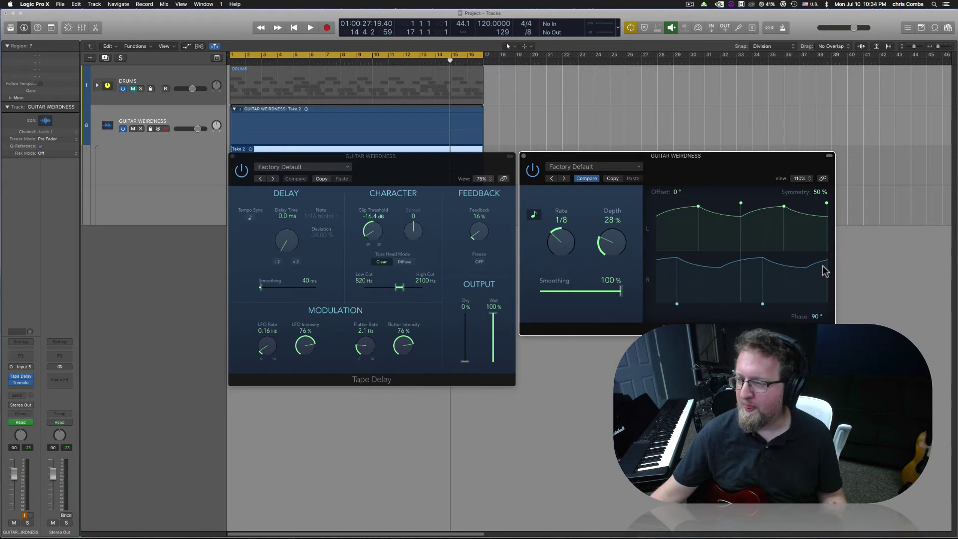
left_click(825, 269)
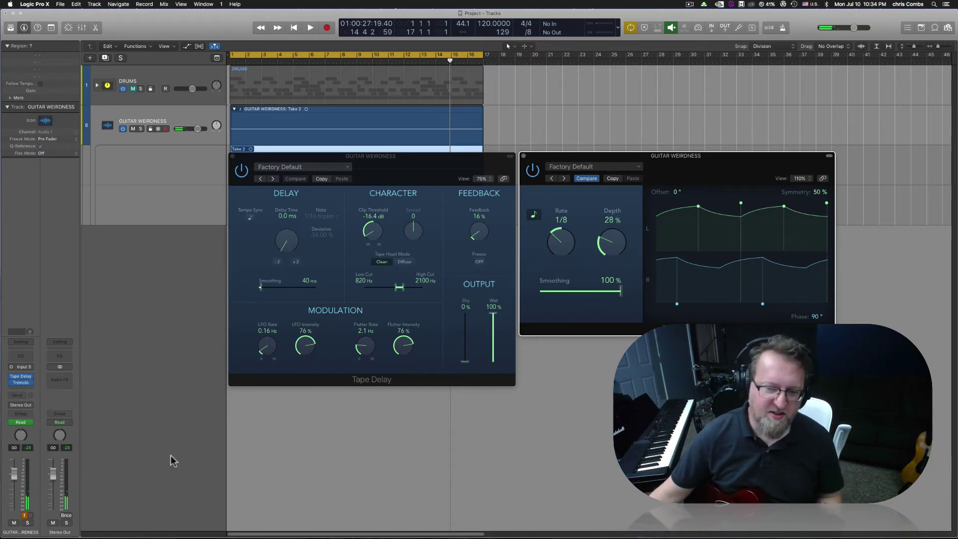
Add a Stereo Delay after the Tremolo, filtering its left side to 110–1600 Hz and right to 48–1000 Hz, with feedback at 52% and 44%.
left_click(20, 389)
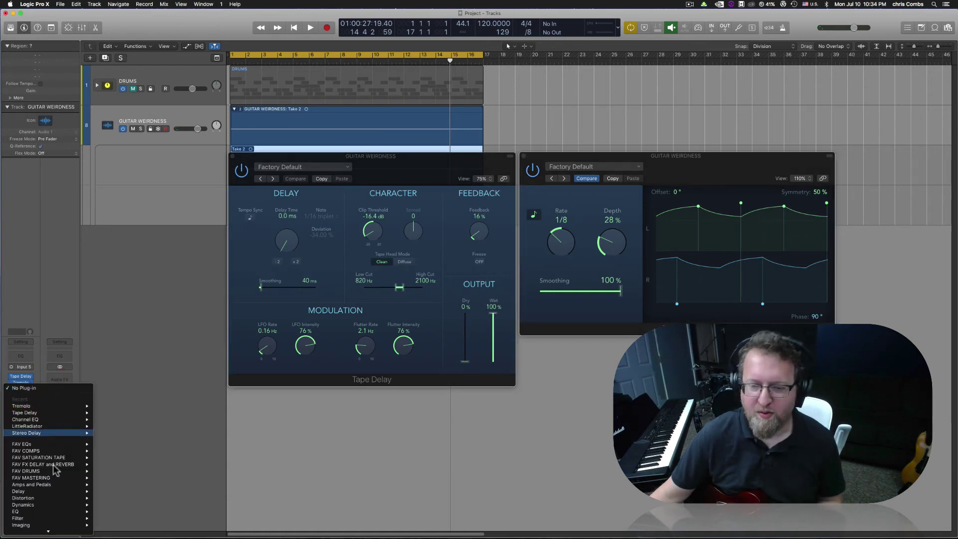
mouse_move(45, 495)
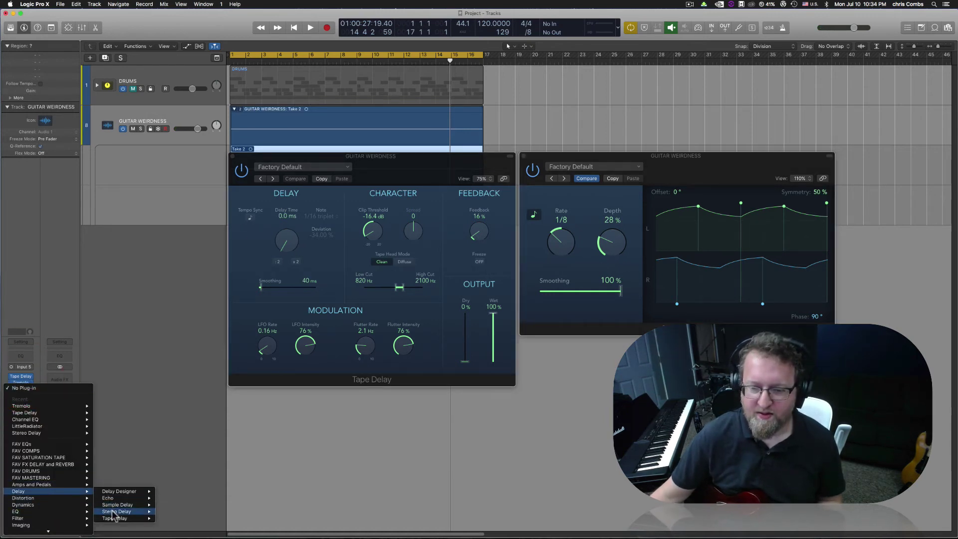
mouse_move(115, 511)
left_click(173, 512)
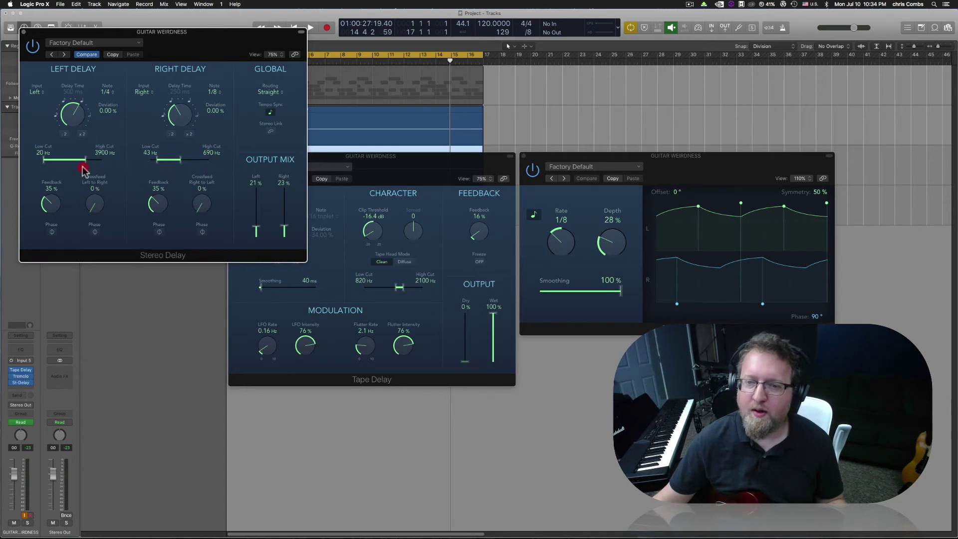
left_click_drag(58, 161, 59, 161)
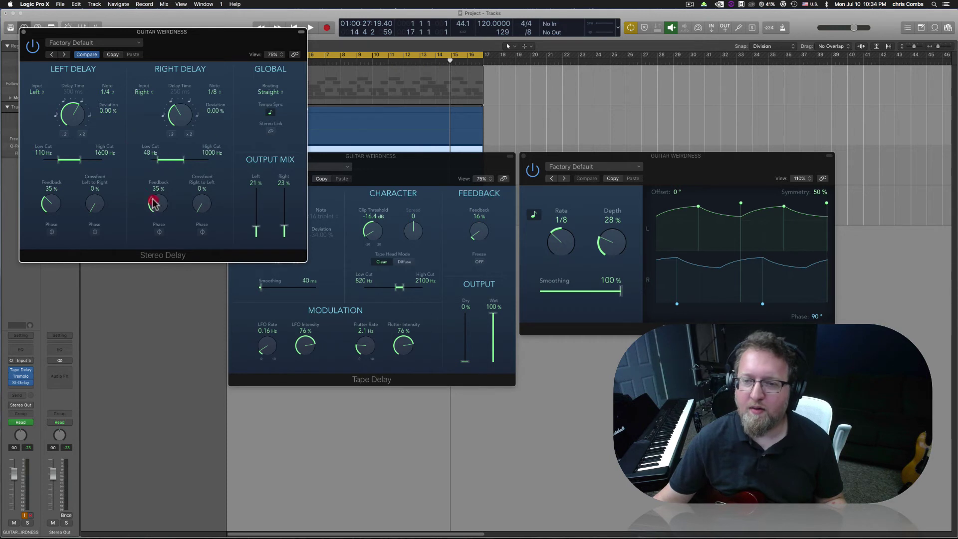
left_click_drag(50, 193, 56, 186)
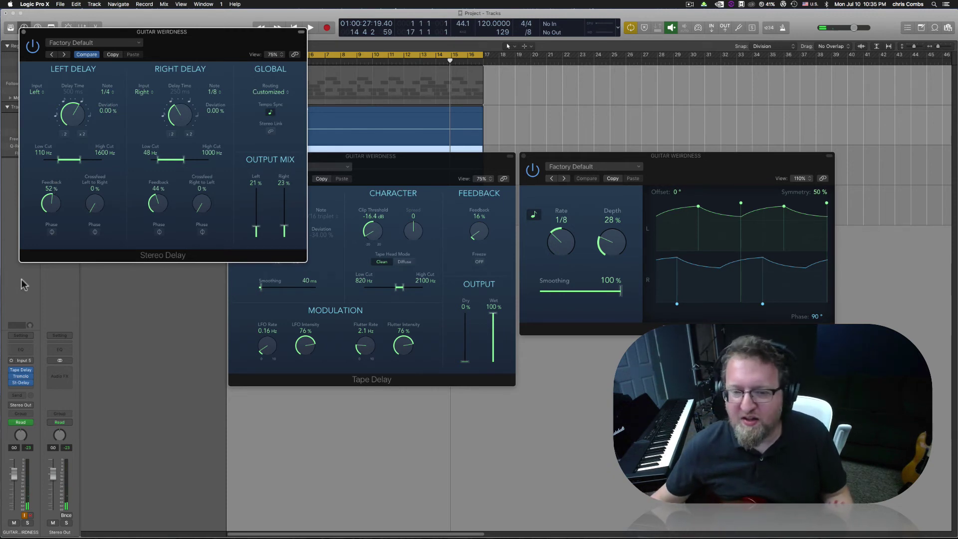
Add a Bitcrusher after the Stereo Delay with 5x downsampling and 8.41% mix, and bypass the Stereo Delay.
left_click(30, 389)
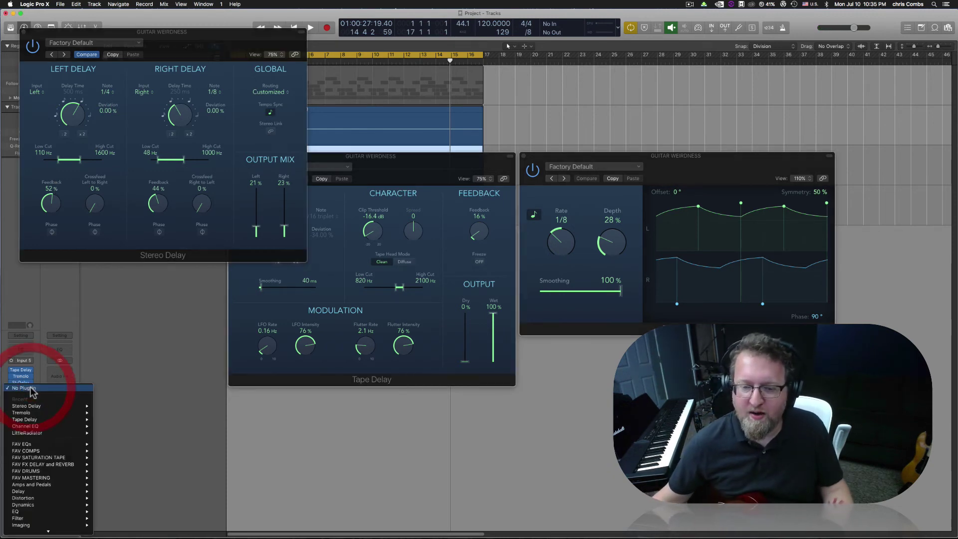
mouse_move(22, 447)
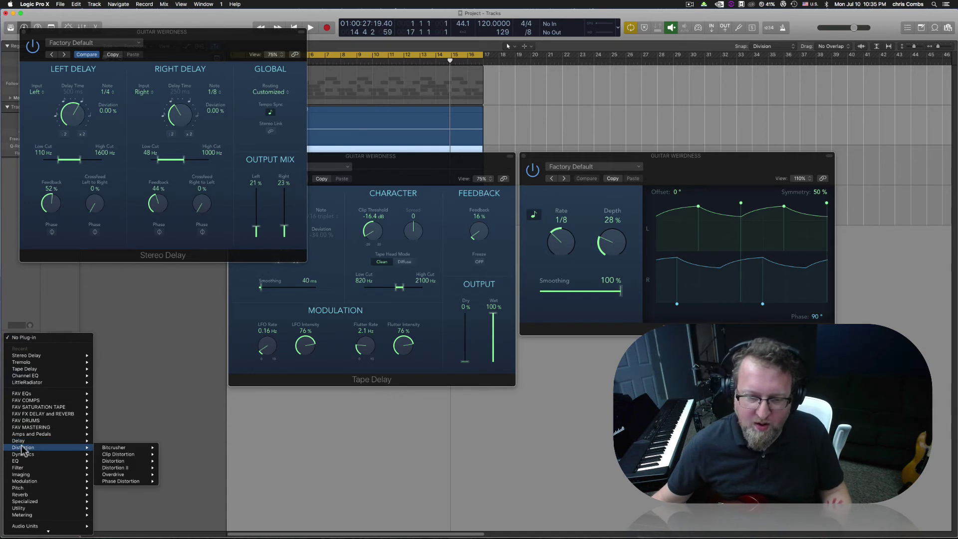
mouse_move(134, 447)
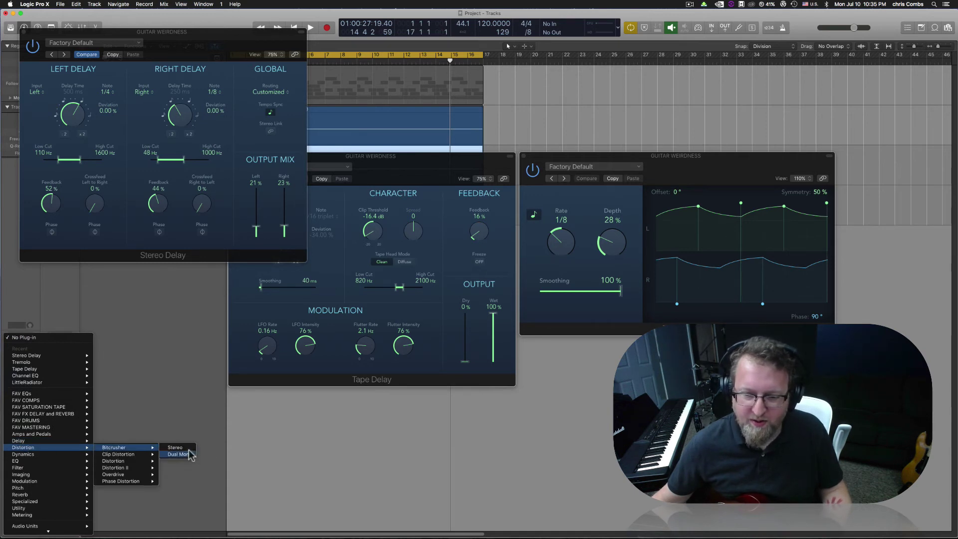
left_click(186, 452)
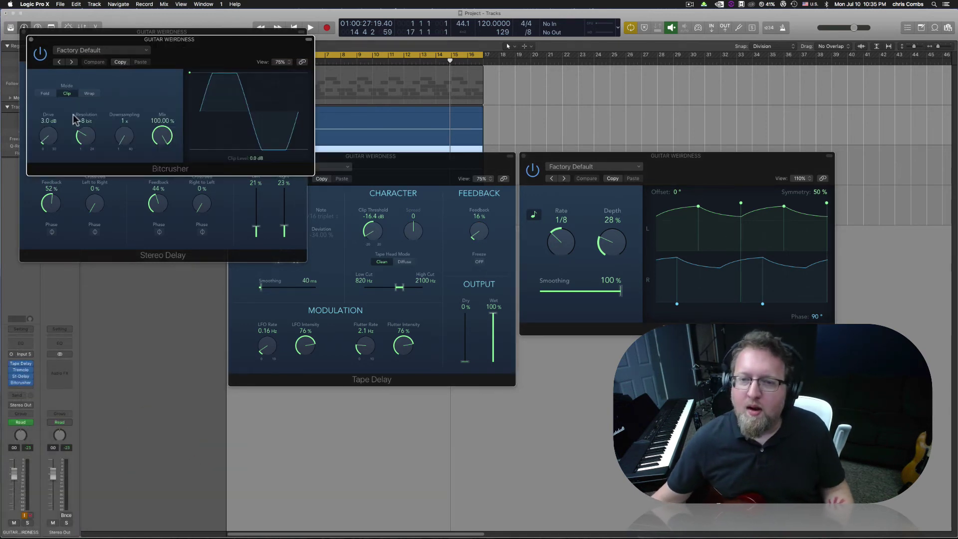
left_click_drag(125, 132, 161, 212)
left_click(12, 379)
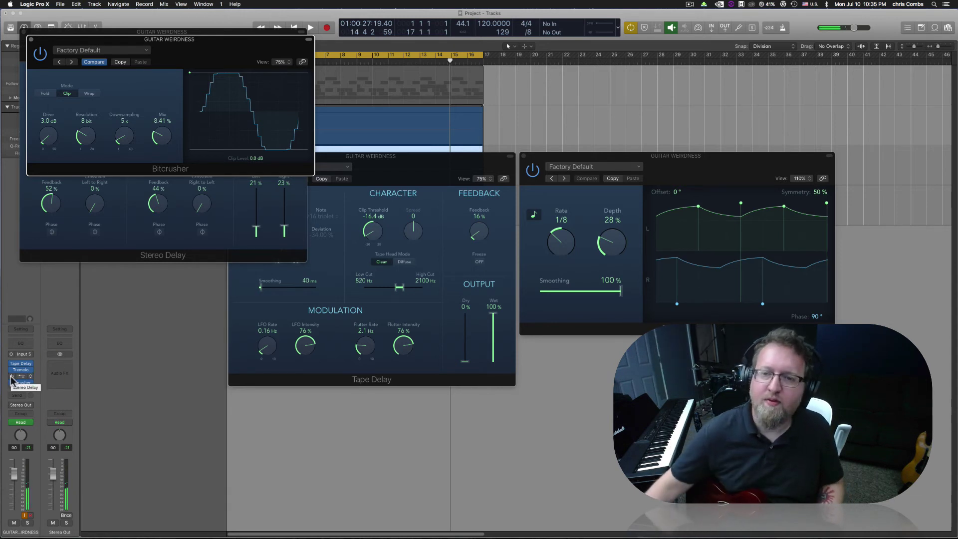
Try a heavy Bitcrusher drive of 29.5 dB, then settle on 2.5 dB drive, 6-bit resolution and 4.84% mix.
left_click_drag(46, 139, 61, 80)
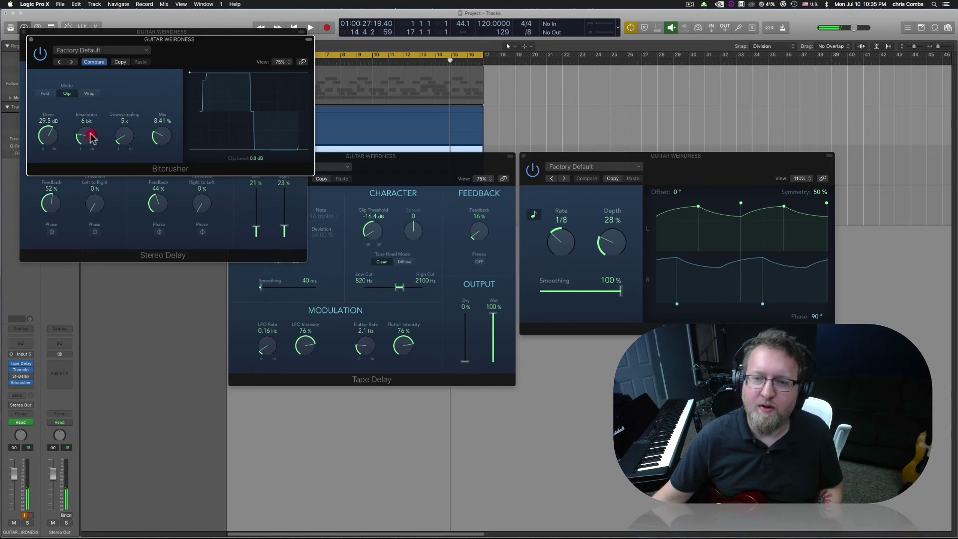
left_click_drag(122, 136, 167, 140)
left_click_drag(44, 133, 45, 197)
left_click(52, 145)
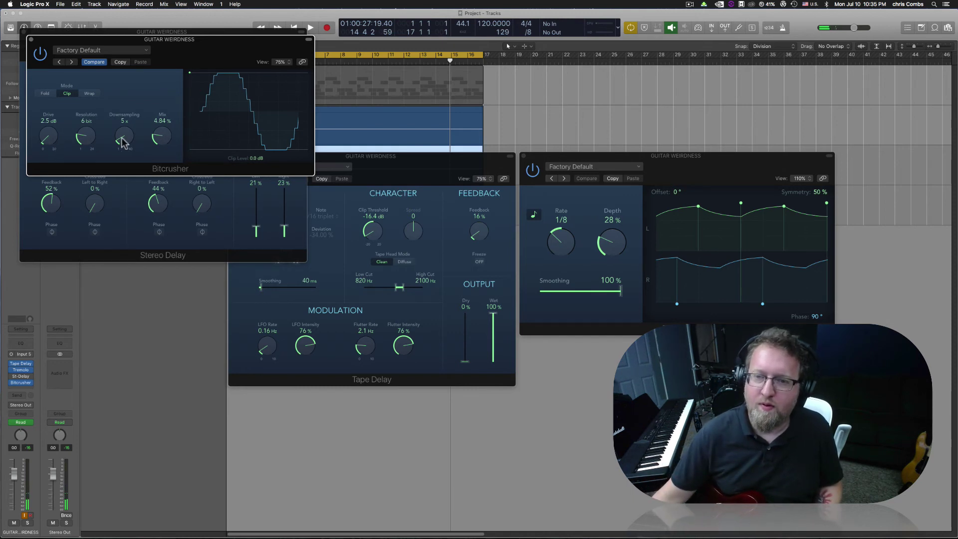
Try several Bitcrusher downsampling amounts, settling on 3x with the mix at 9%.
left_click_drag(126, 141, 129, 139)
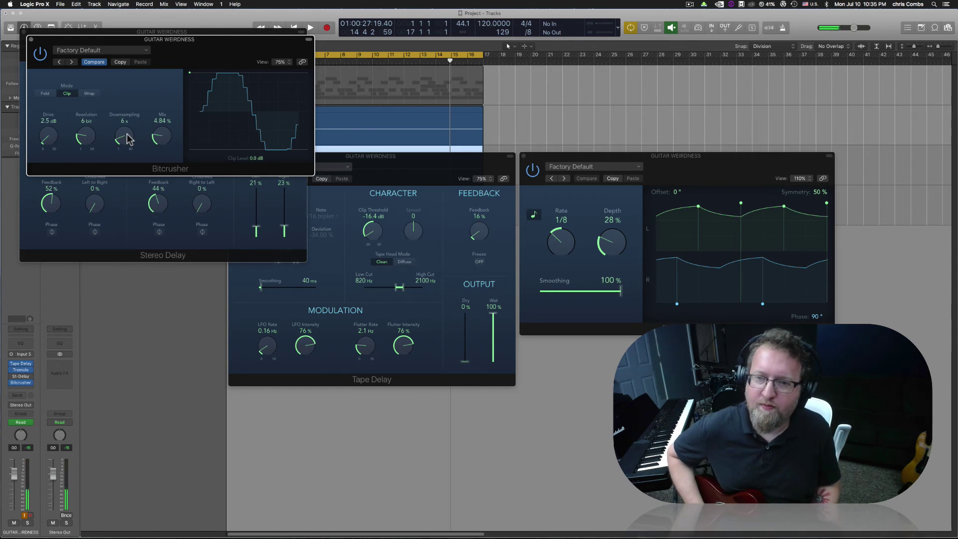
left_click_drag(128, 140, 131, 148)
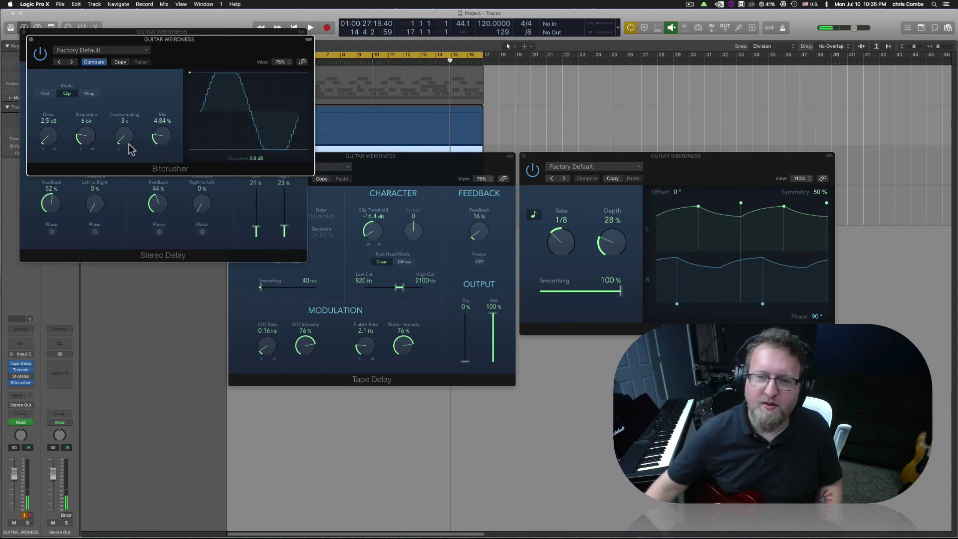
left_click_drag(128, 143, 129, 146)
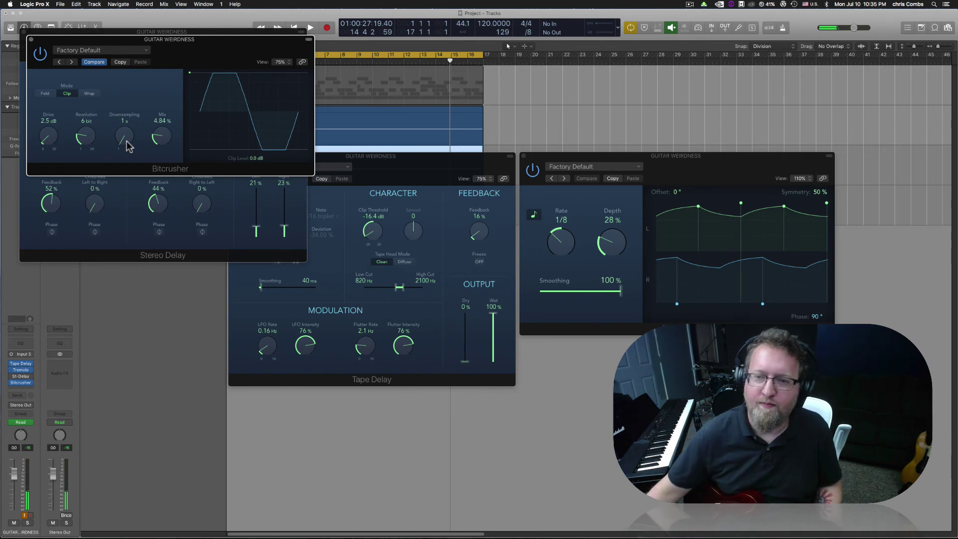
left_click_drag(127, 133, 165, 137)
left_click(166, 137)
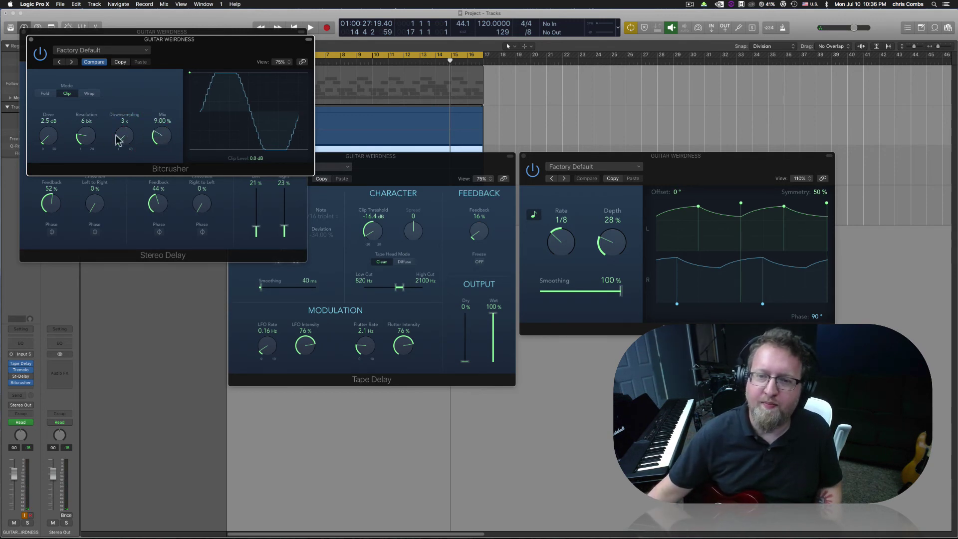
Reduce the Bitcrusher resolution to 5 bit and its mix to 2.89%.
left_click(88, 139)
left_click_drag(90, 132, 86, 145)
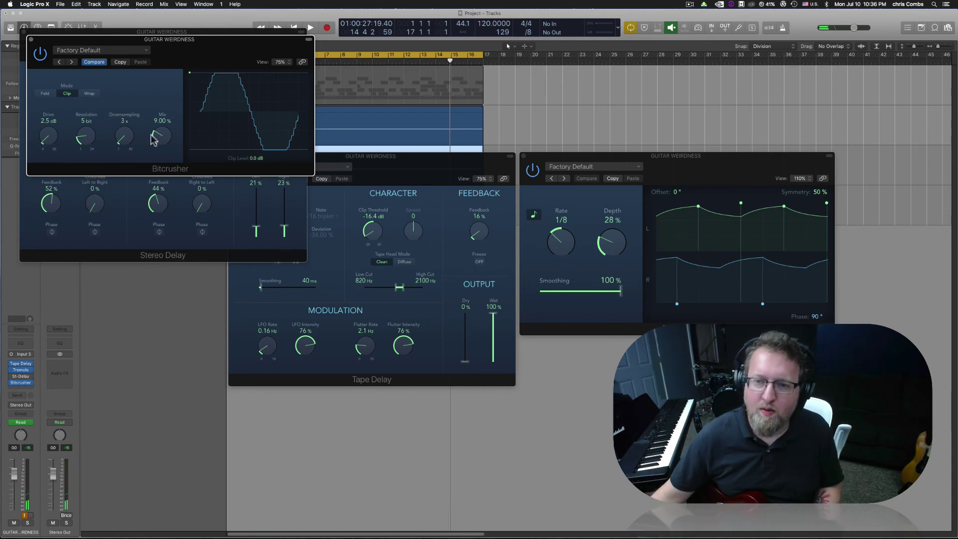
left_click_drag(156, 144, 161, 154)
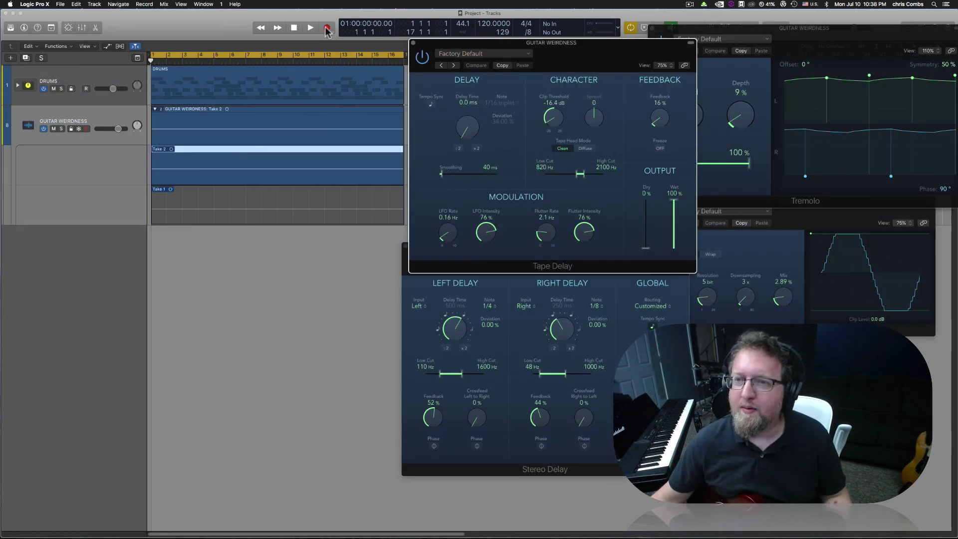
Start recording a new guitar take from the project start through the full effects chain.
left_click(326, 28)
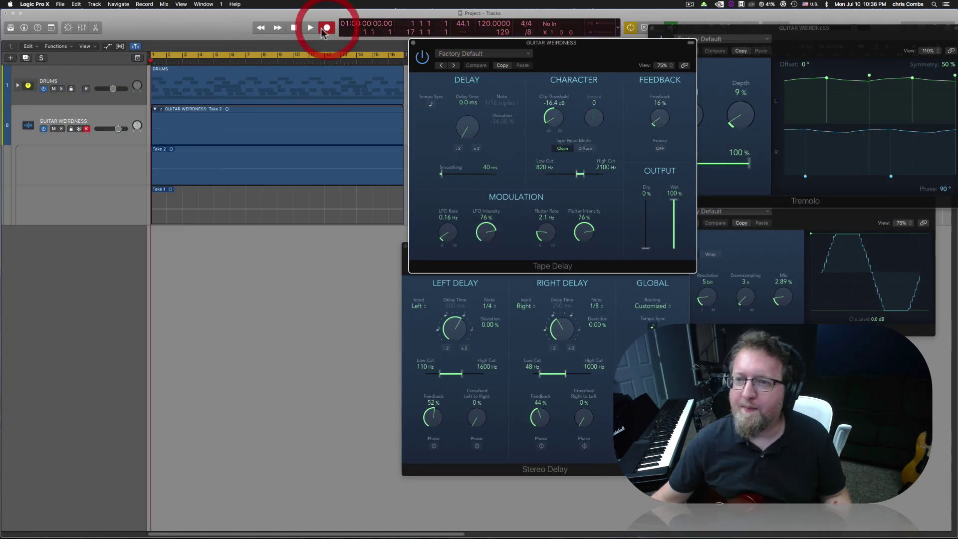